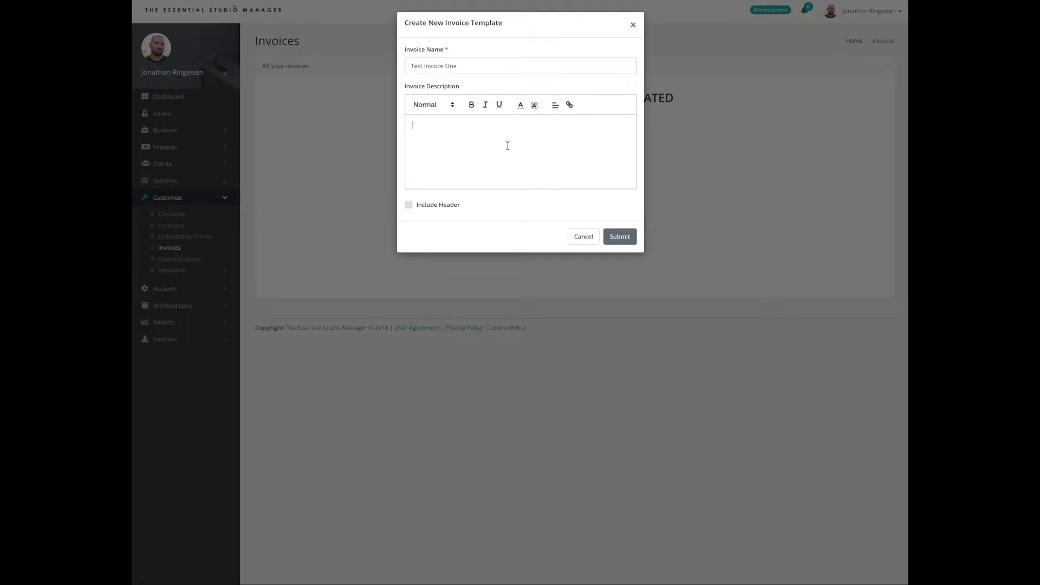
- Enter "This is my test invoice." as the invoice description and color the text red
{"action": "type", "text": "his is my test invoice."}
{"action": "left_click_drag", "start_coordinate": [480, 125], "coordinate": [409, 125]}
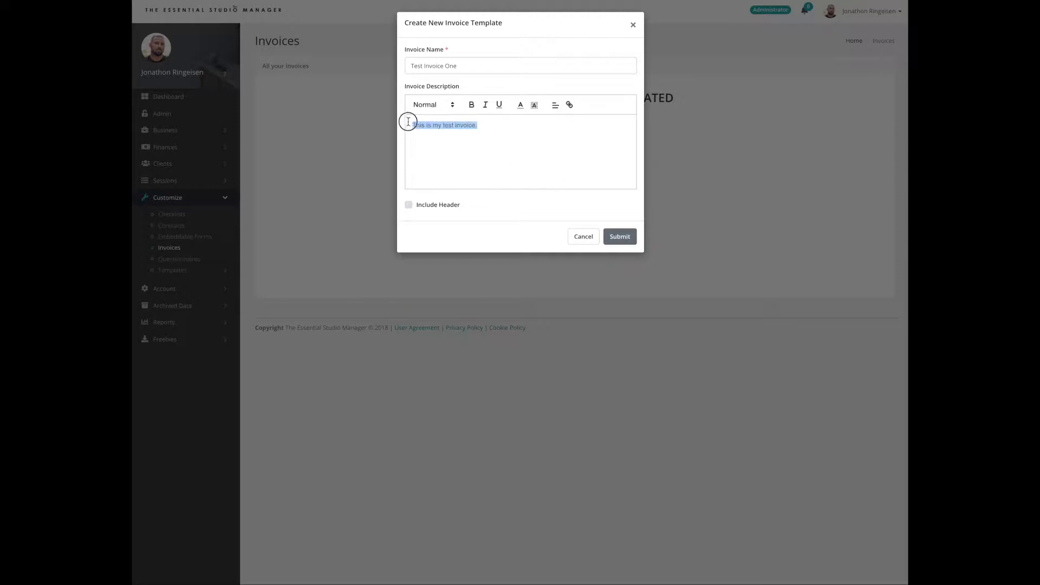
{"action": "left_click", "coordinate": [521, 104]}
{"action": "left_click", "coordinate": [533, 127]}
- Include a header in the invoice template and set its color to teal #00acac
{"action": "left_click", "coordinate": [409, 205]}
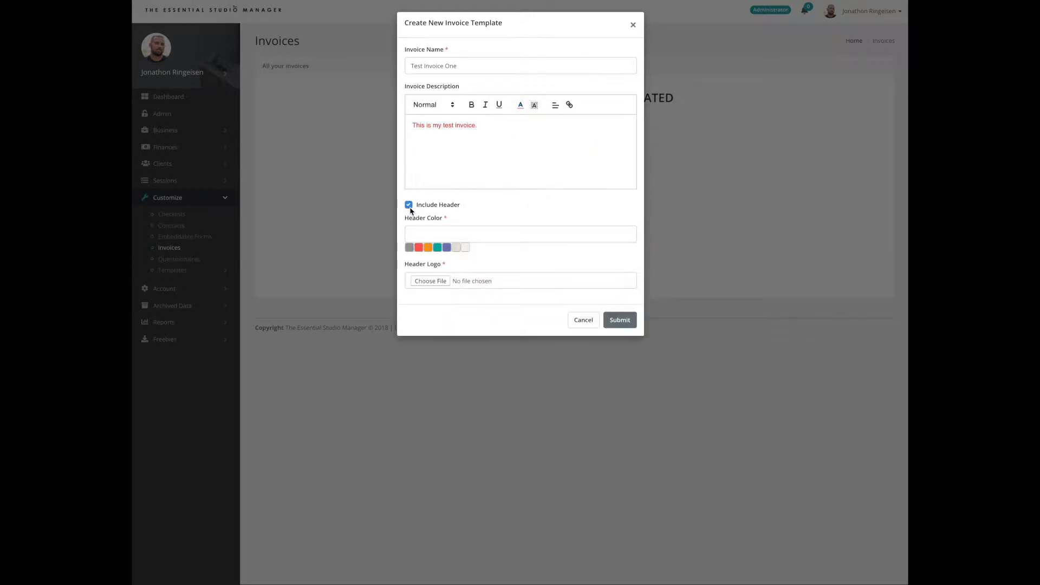
{"action": "left_click", "coordinate": [483, 234]}
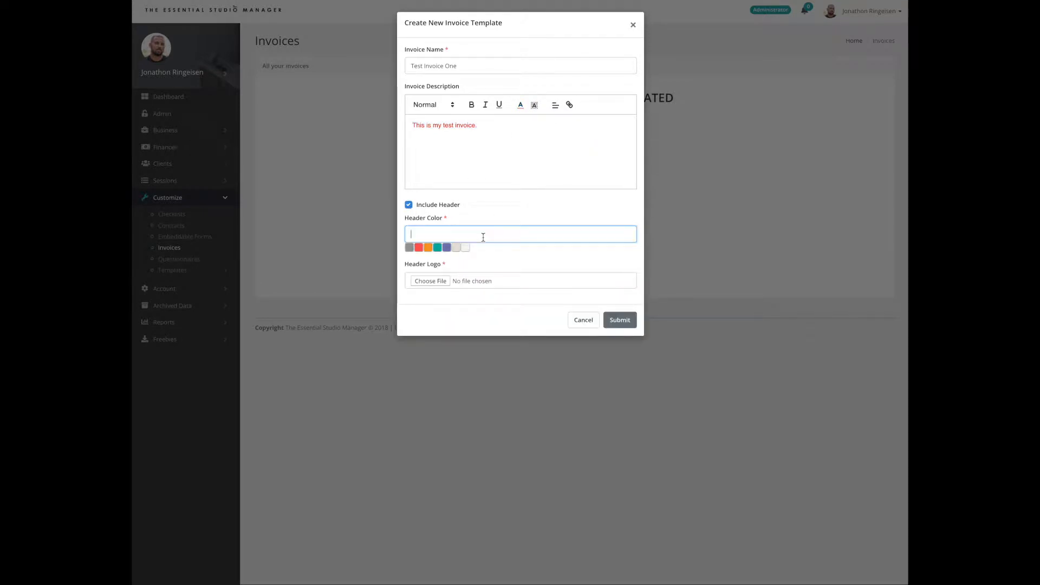
{"action": "left_click", "coordinate": [438, 249]}
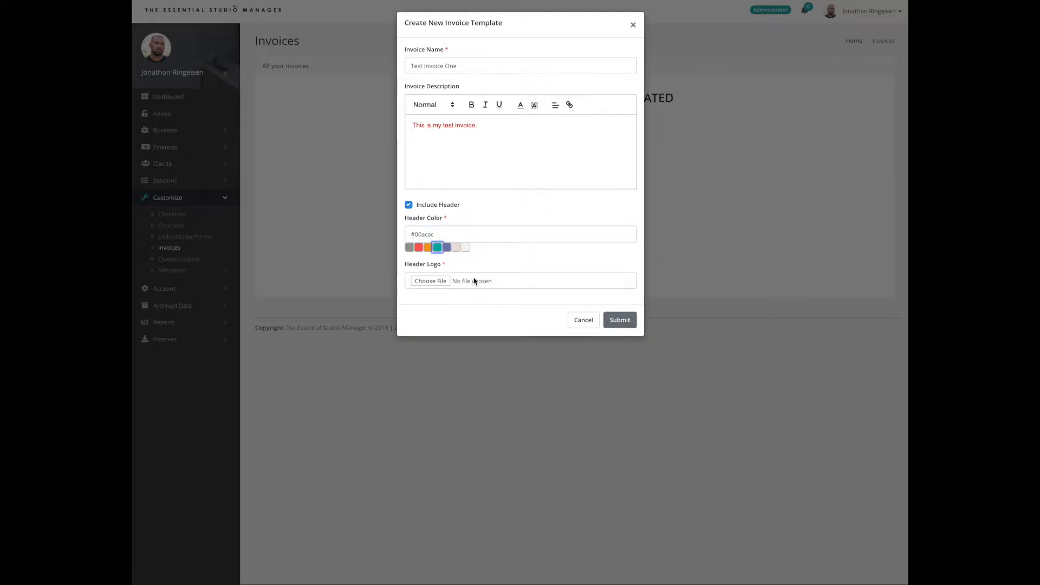
- Upload big-logo.png as the header logo and submit the new invoice template
{"action": "left_click", "coordinate": [440, 282]}
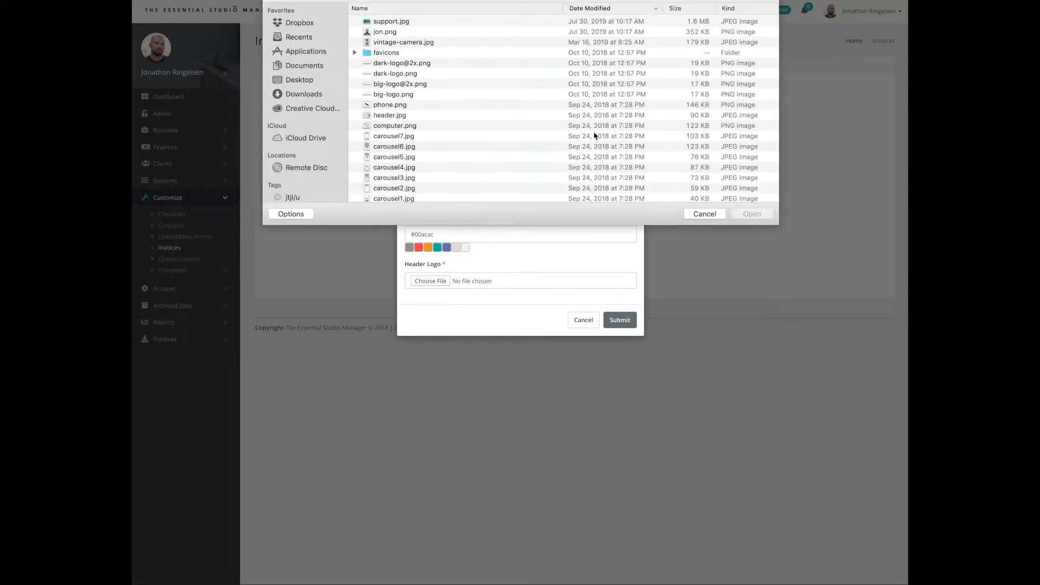
{"action": "left_click", "coordinate": [395, 95]}
{"action": "left_click", "coordinate": [759, 215]}
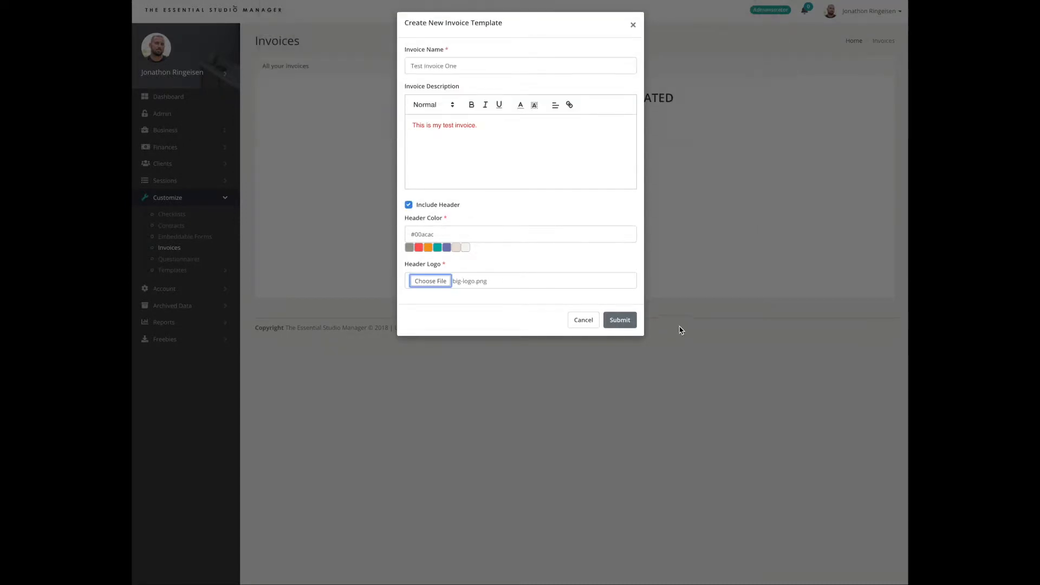
{"action": "left_click", "coordinate": [627, 322]}
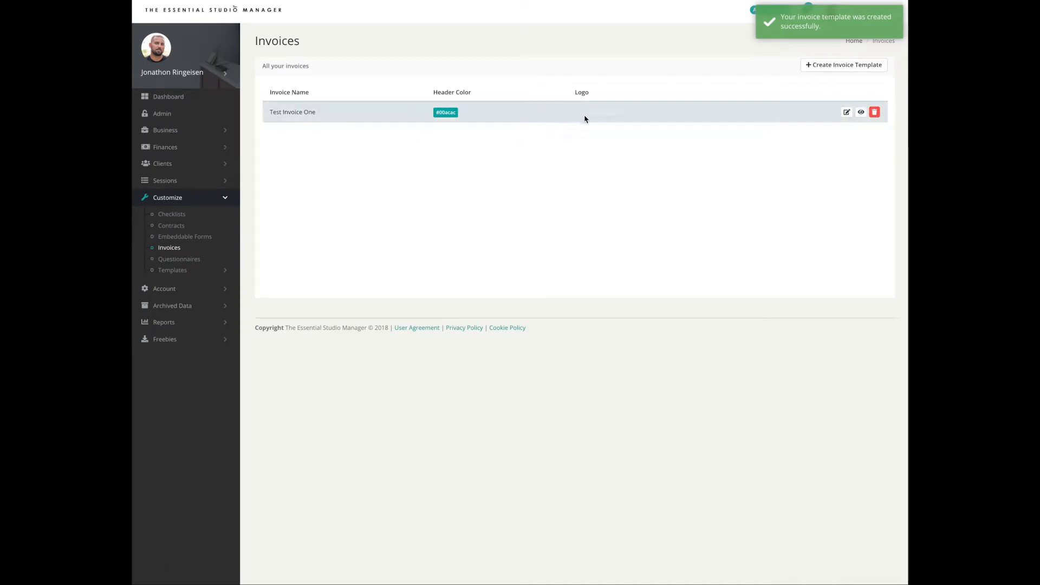
- Preview the Test Invoice One template, then close the preview
{"action": "left_click", "coordinate": [862, 113]}
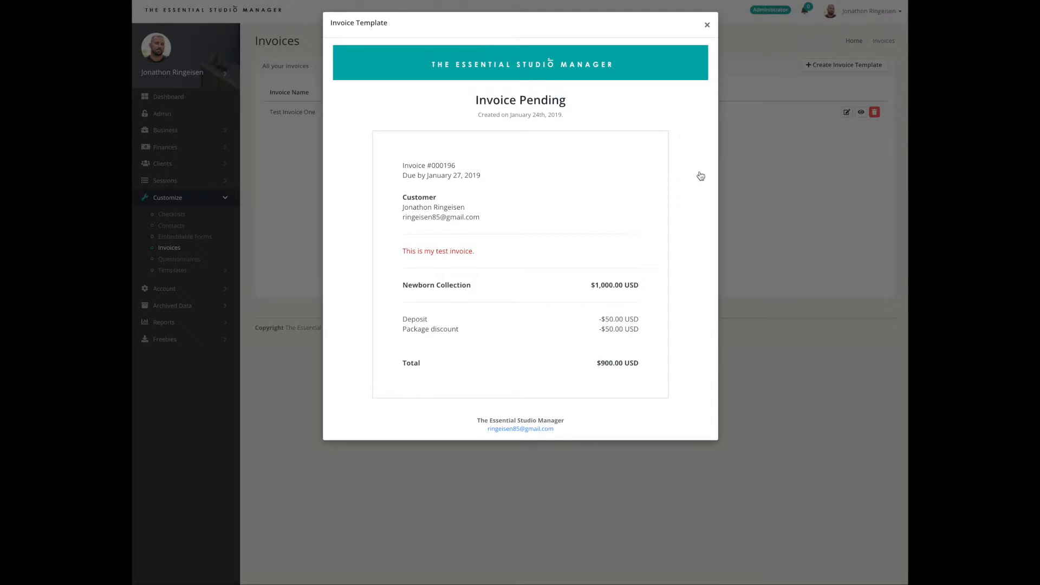
{"action": "left_click", "coordinate": [707, 25]}
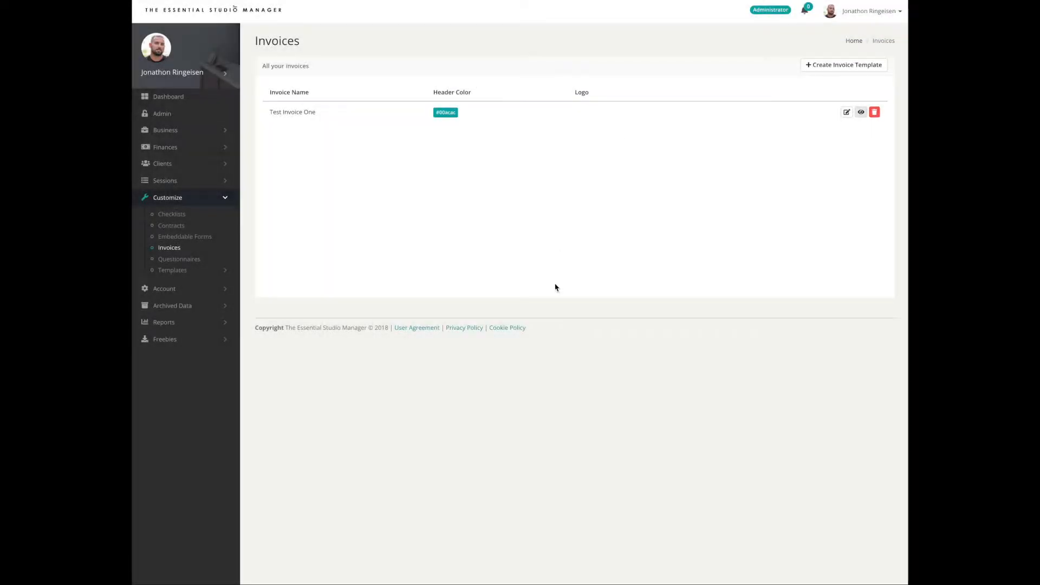
- Open the email templates and review the subject and message of the Invoice Template
{"action": "left_click", "coordinate": [186, 272]}
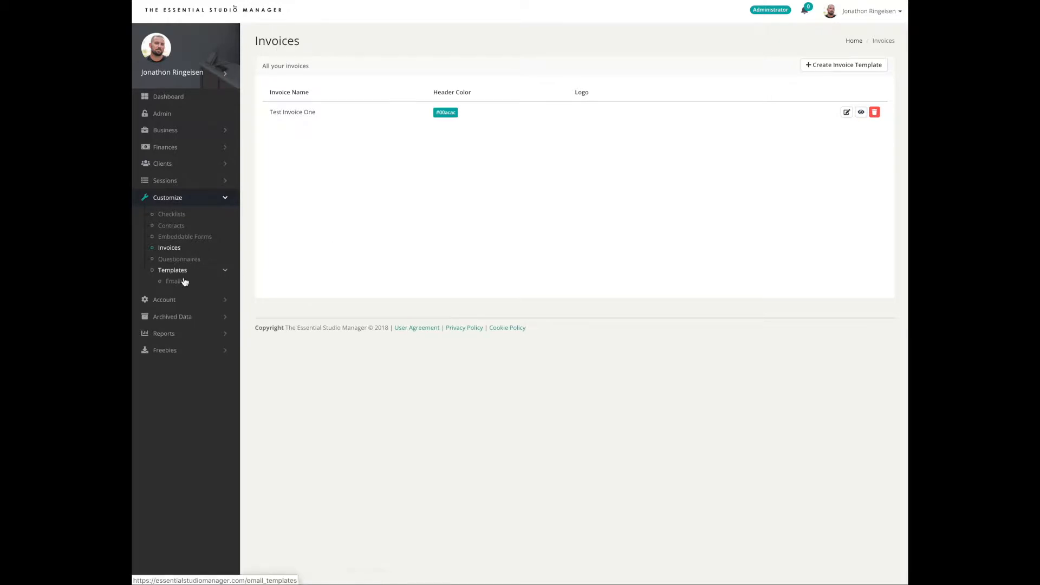
{"action": "left_click", "coordinate": [185, 282]}
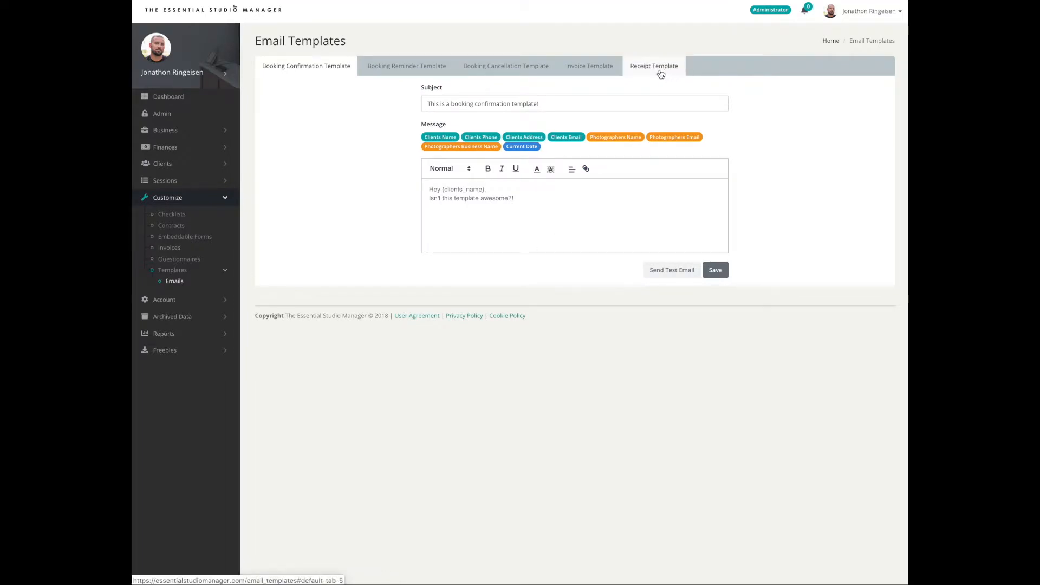
{"action": "left_click", "coordinate": [608, 71]}
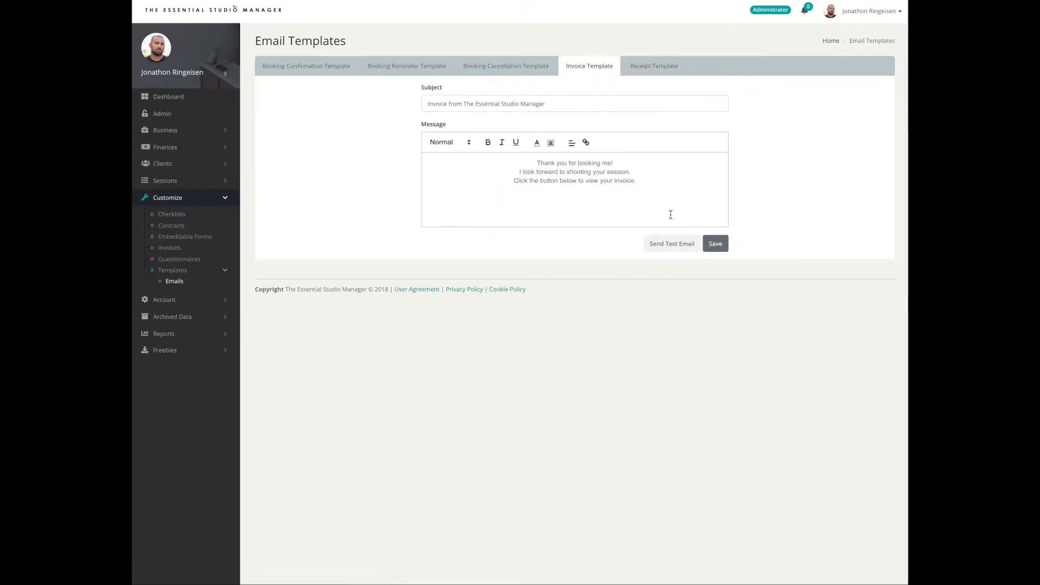
{"action": "left_click_drag", "start_coordinate": [426, 104], "coordinate": [564, 101]}
{"action": "left_click", "coordinate": [577, 105]}
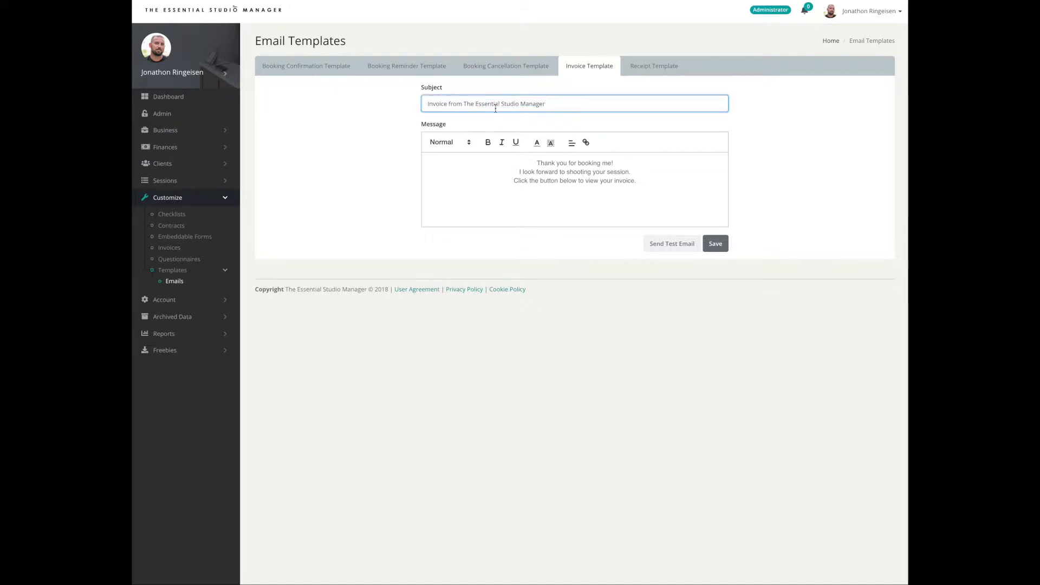
{"action": "left_click_drag", "start_coordinate": [464, 103], "coordinate": [548, 105]}
{"action": "left_click_drag", "start_coordinate": [534, 164], "coordinate": [667, 188]}
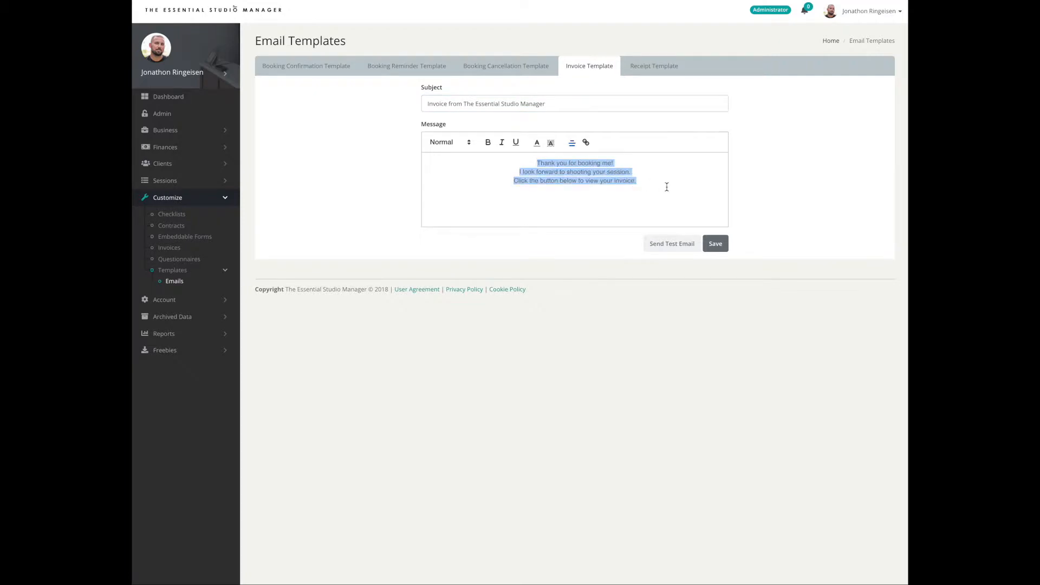
{"action": "left_click", "coordinate": [667, 186]}
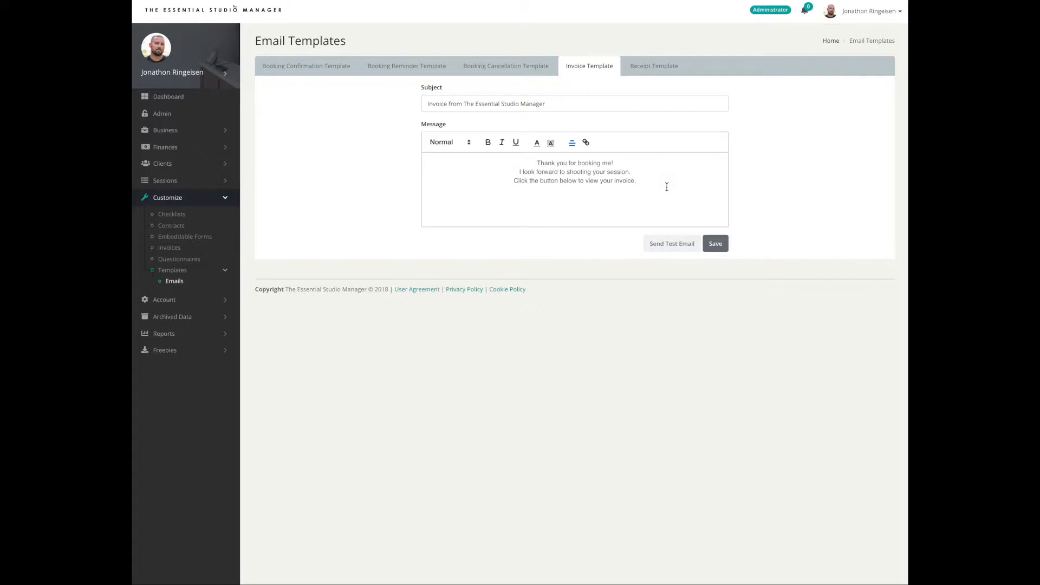
- Review the subject and message of the Receipt Template email
{"action": "left_click", "coordinate": [661, 70]}
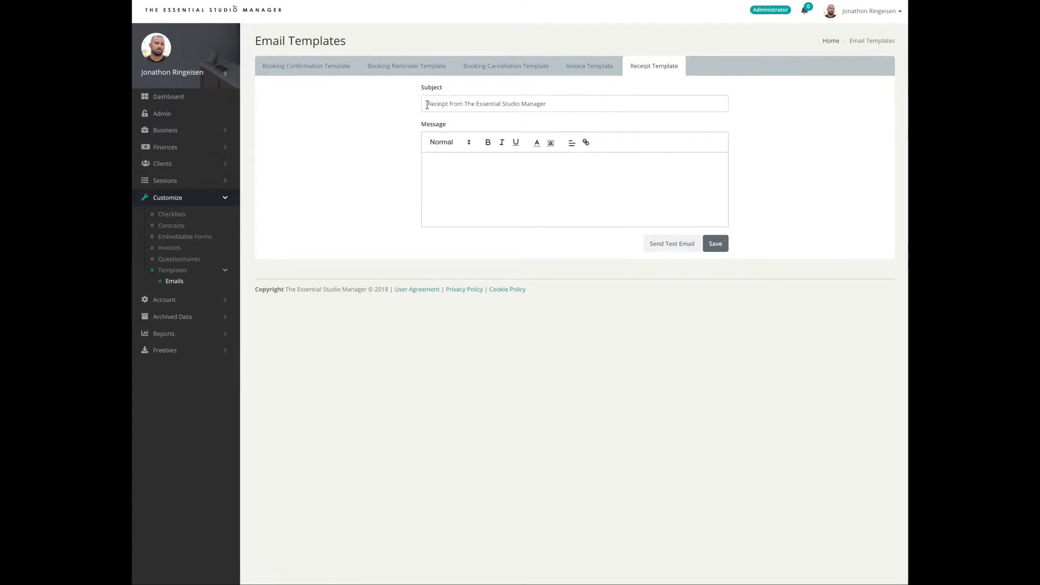
{"action": "left_click_drag", "start_coordinate": [427, 104], "coordinate": [564, 105]}
{"action": "left_click", "coordinate": [596, 119]}
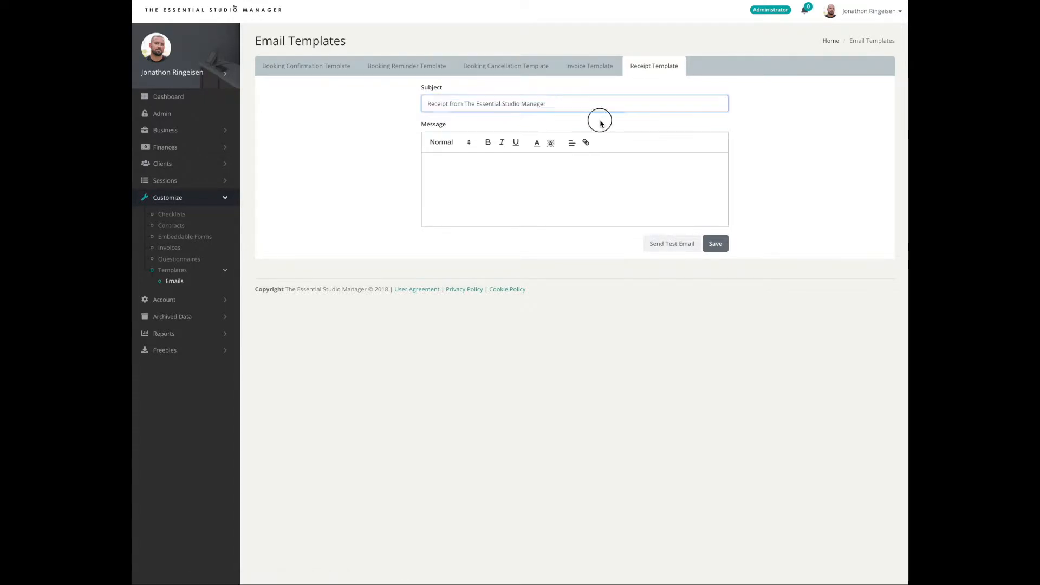
{"action": "left_click", "coordinate": [436, 161]}
{"action": "left_click", "coordinate": [495, 165]}
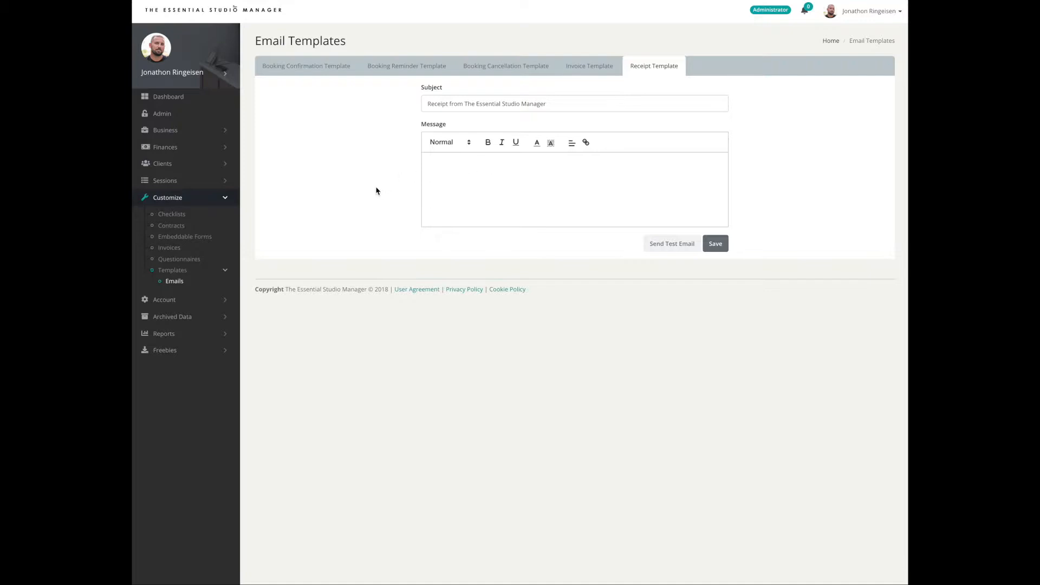
- Open the listed client's record in the client database and show its invoices
{"action": "left_click", "coordinate": [189, 199]}
{"action": "left_click", "coordinate": [169, 164]}
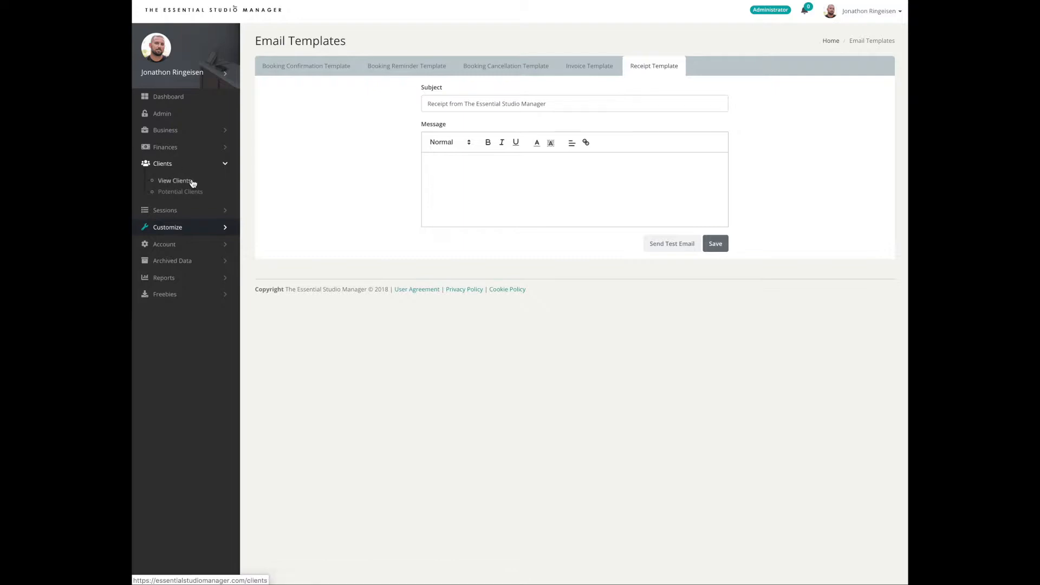
{"action": "left_click", "coordinate": [188, 184]}
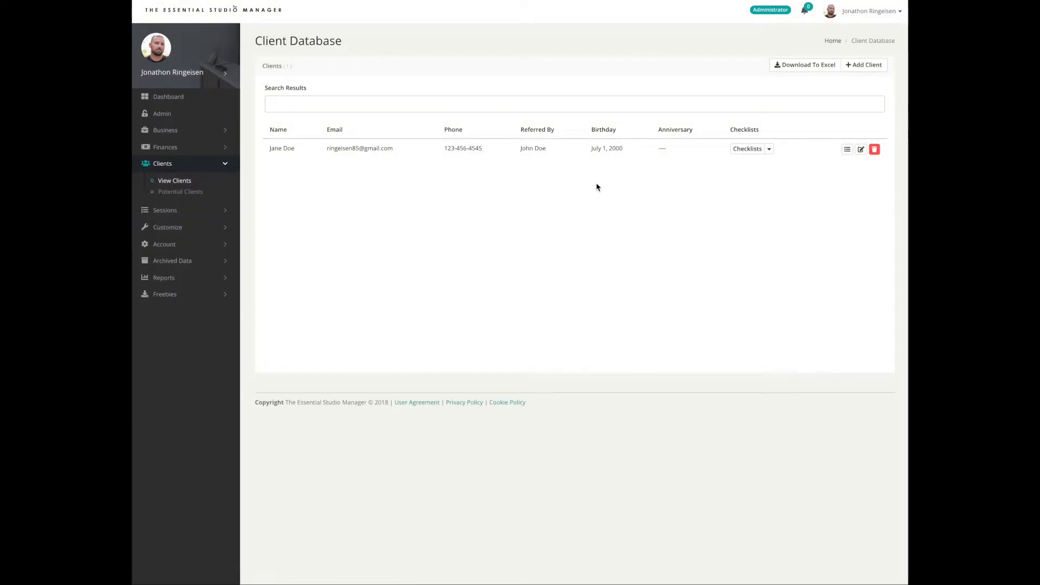
{"action": "left_click", "coordinate": [572, 158]}
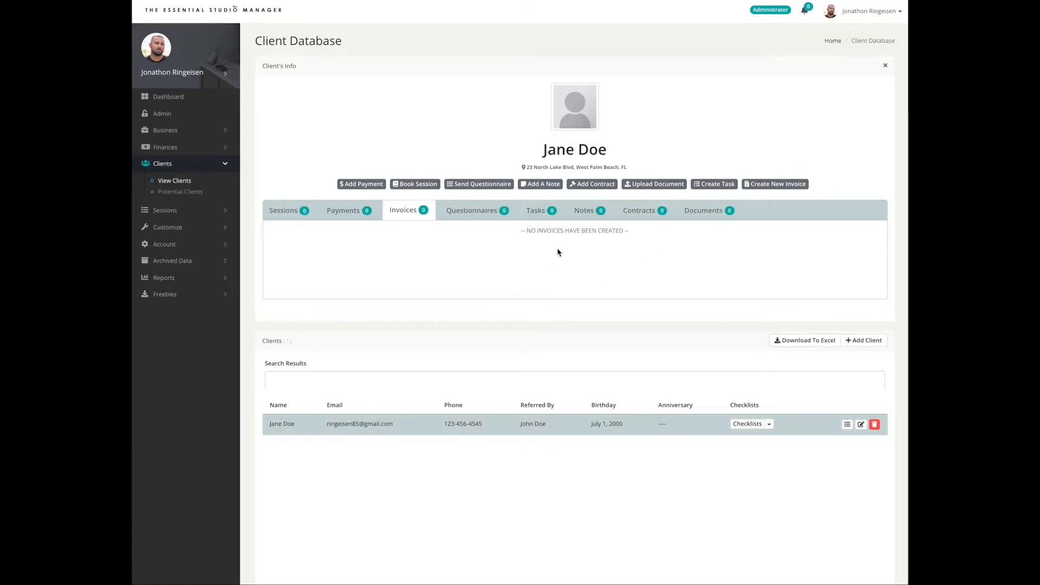
- Start a new invoice for the client from the Test Invoice One template, due Aug 23, 2019
{"action": "left_click", "coordinate": [770, 188]}
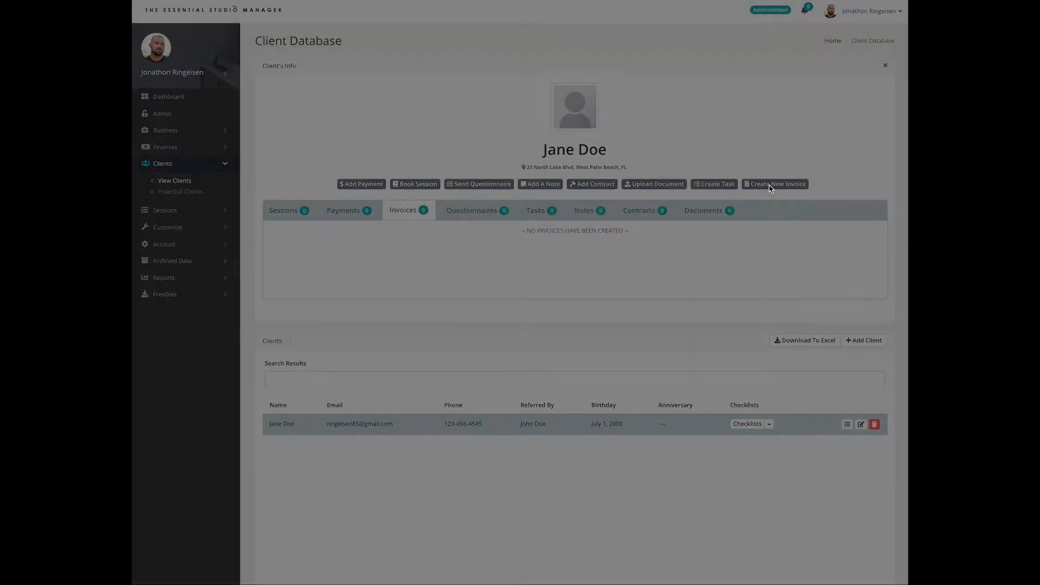
{"action": "left_click", "coordinate": [627, 68]}
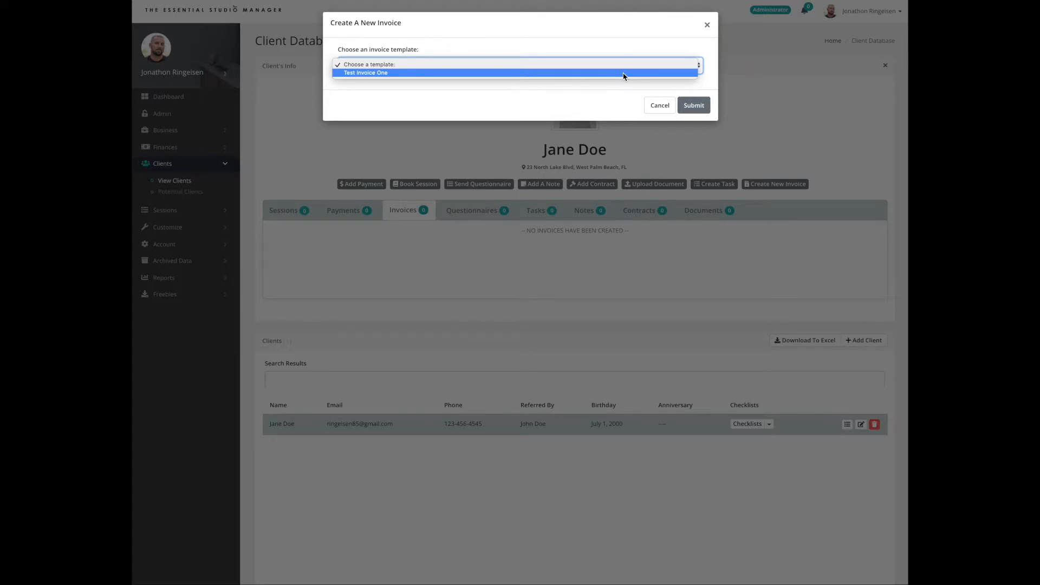
{"action": "left_click", "coordinate": [623, 74]}
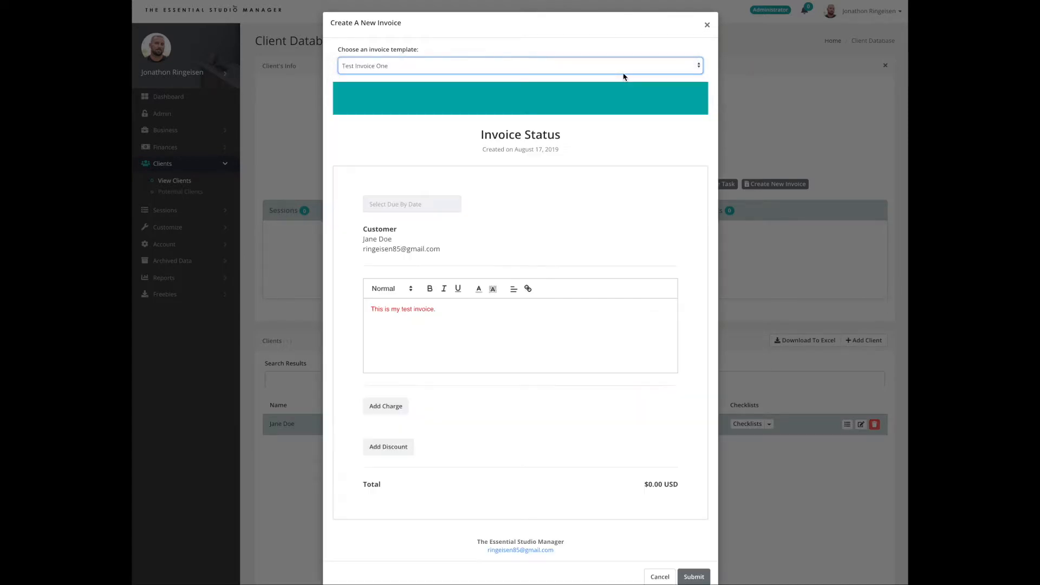
{"action": "scroll", "coordinate": [605, 330], "scroll_direction": "down", "scroll_amount": 1}
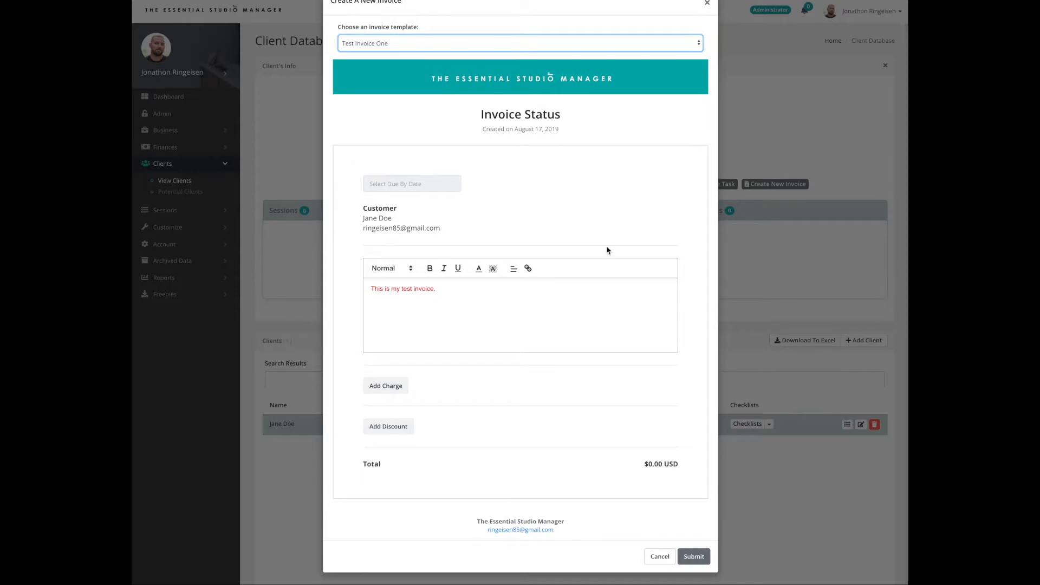
{"action": "left_click", "coordinate": [419, 185]}
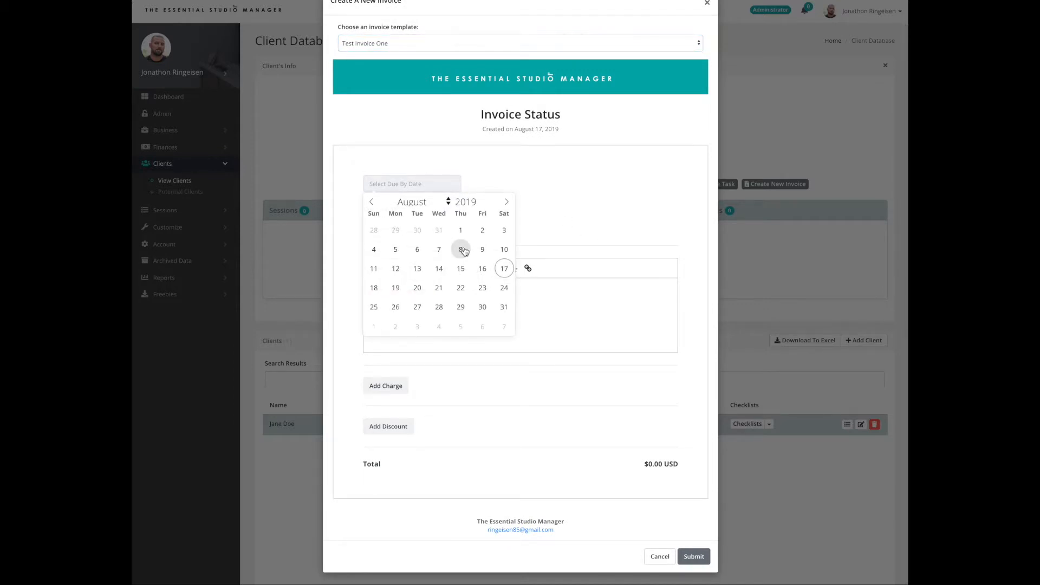
{"action": "left_click", "coordinate": [482, 287]}
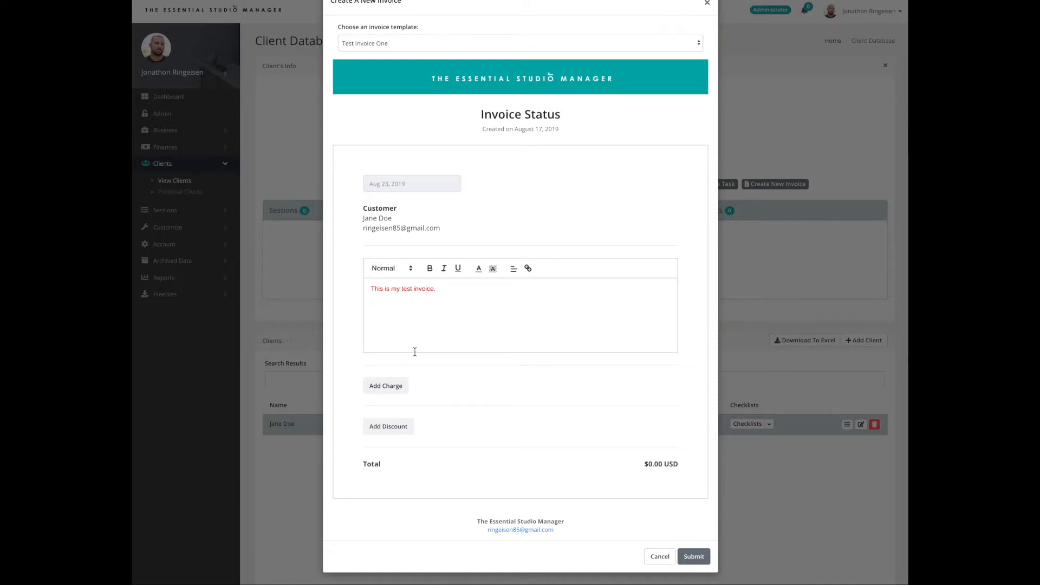
- Add a charge named "Test Charge" for 200 and submit the invoice
{"action": "left_click", "coordinate": [399, 393]}
{"action": "left_click", "coordinate": [405, 386]}
{"action": "type", "text": "Test Charge"}
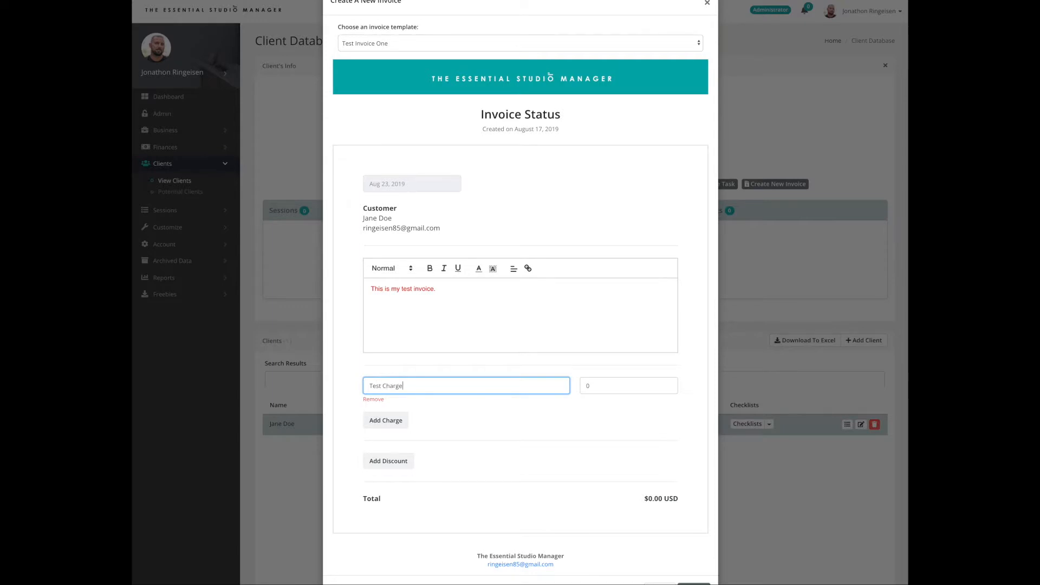
{"action": "key", "text": "Tab"}
{"action": "type", "text": "200"}
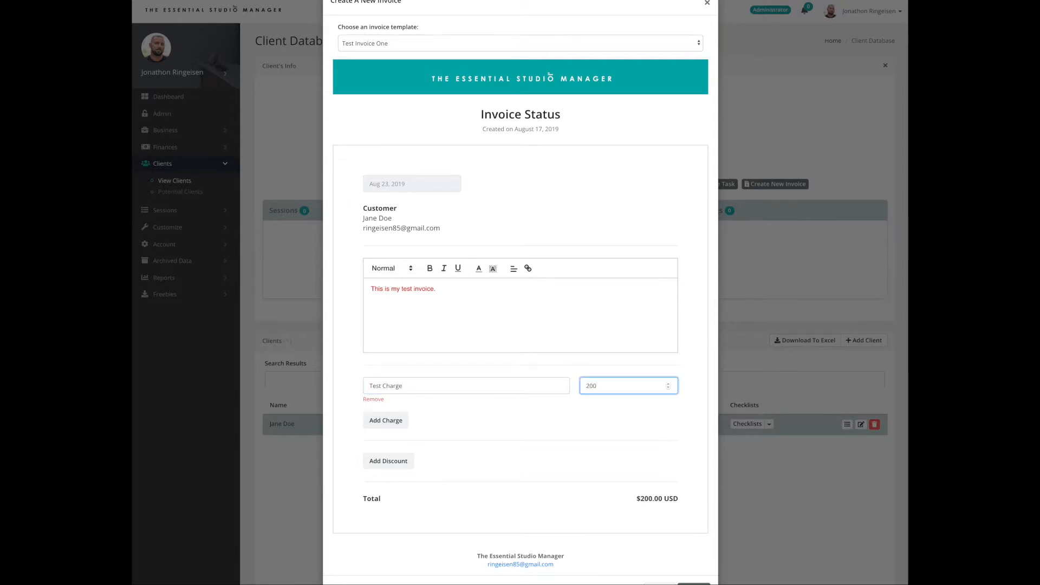
{"action": "scroll", "coordinate": [541, 490], "scroll_direction": "down", "scroll_amount": 1}
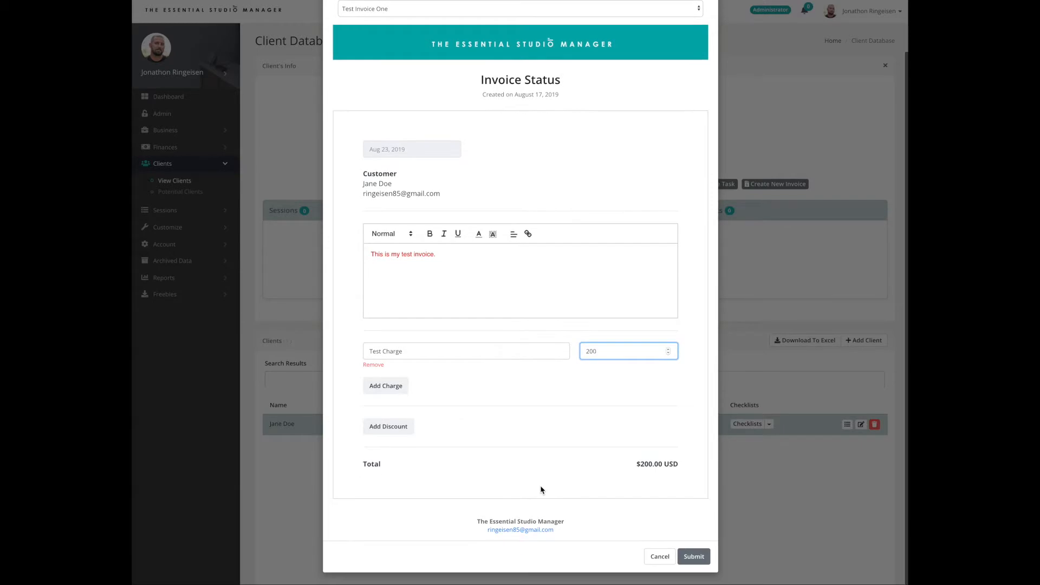
{"action": "left_click", "coordinate": [698, 561]}
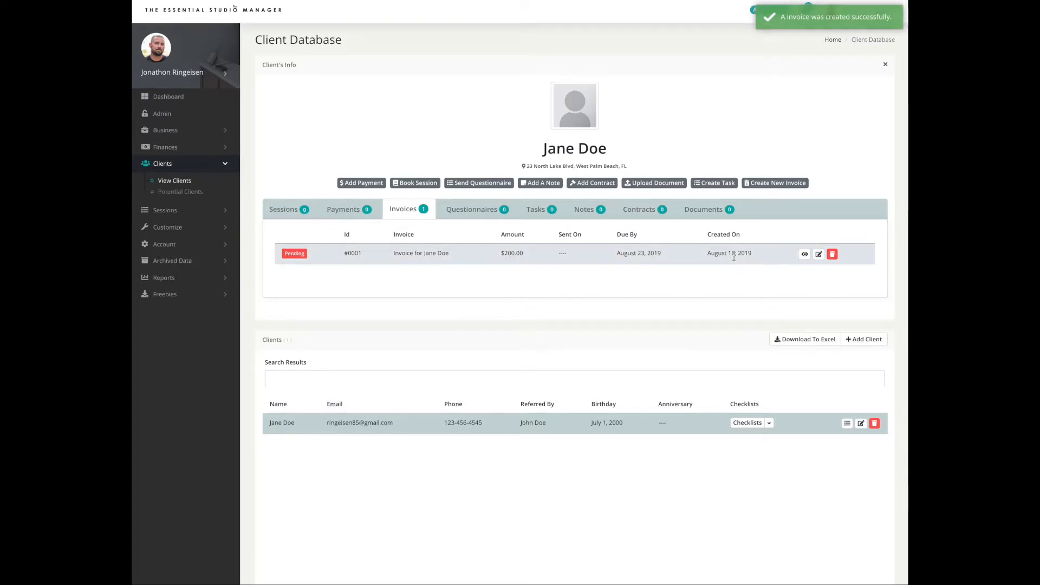
- View the pending invoice and send it to the client
{"action": "left_click", "coordinate": [805, 254]}
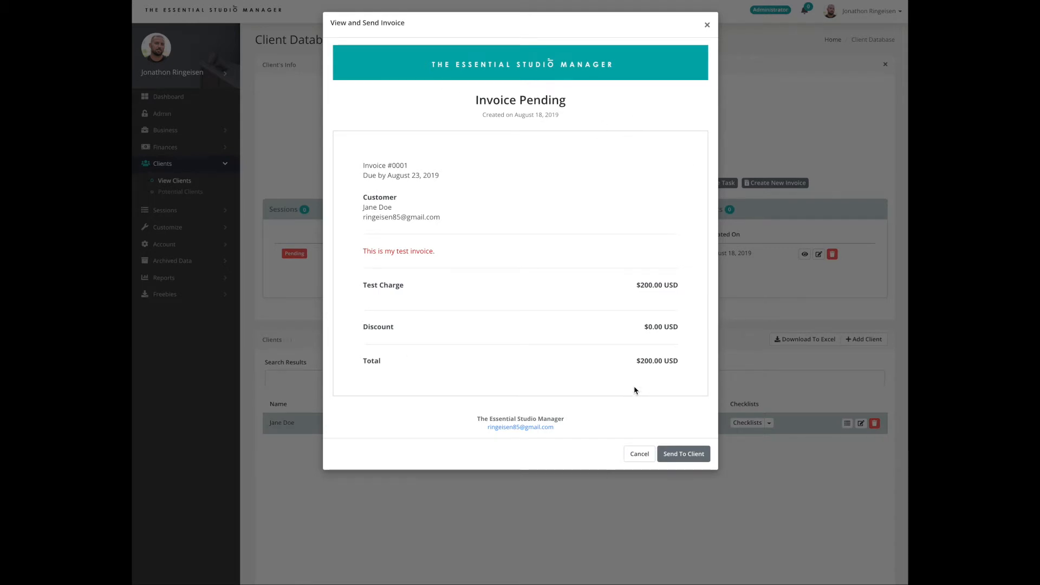
{"action": "left_click", "coordinate": [688, 458]}
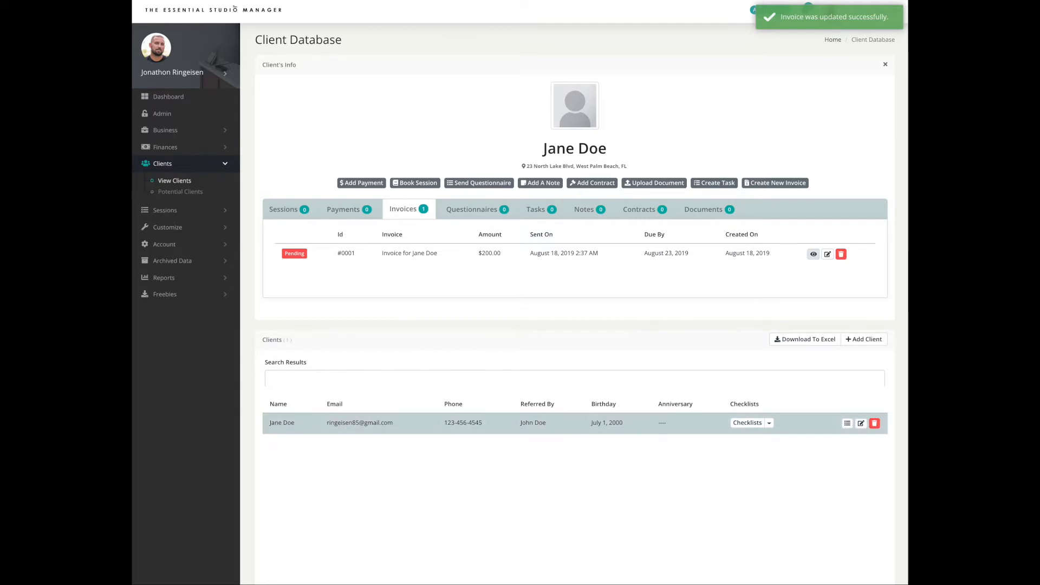
- Switch to the Mail app and open the newest invoice email from The Essential Studio Manager
{"action": "key", "text": "super+Tab"}
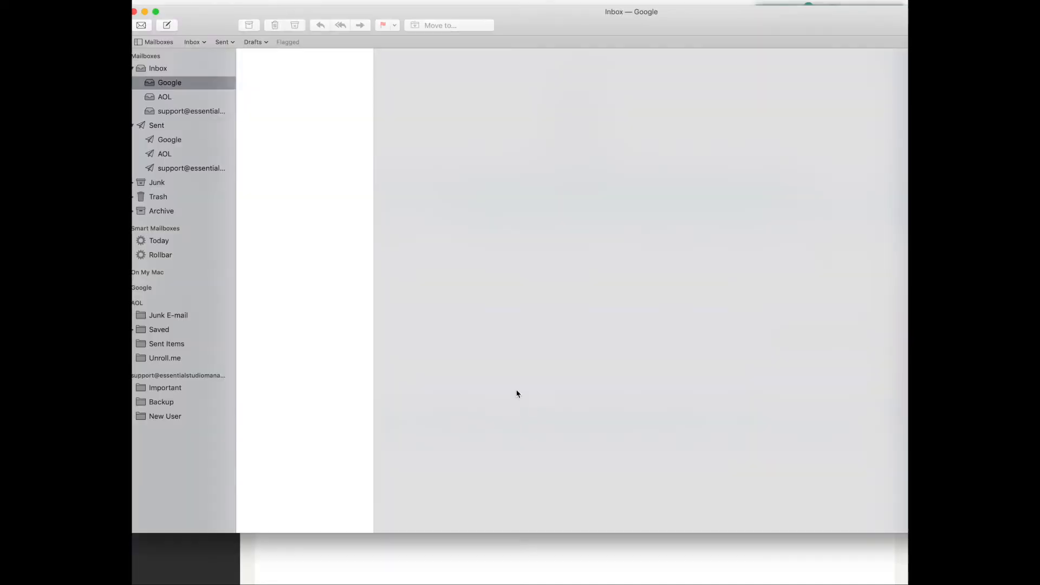
{"action": "left_click", "coordinate": [296, 79]}
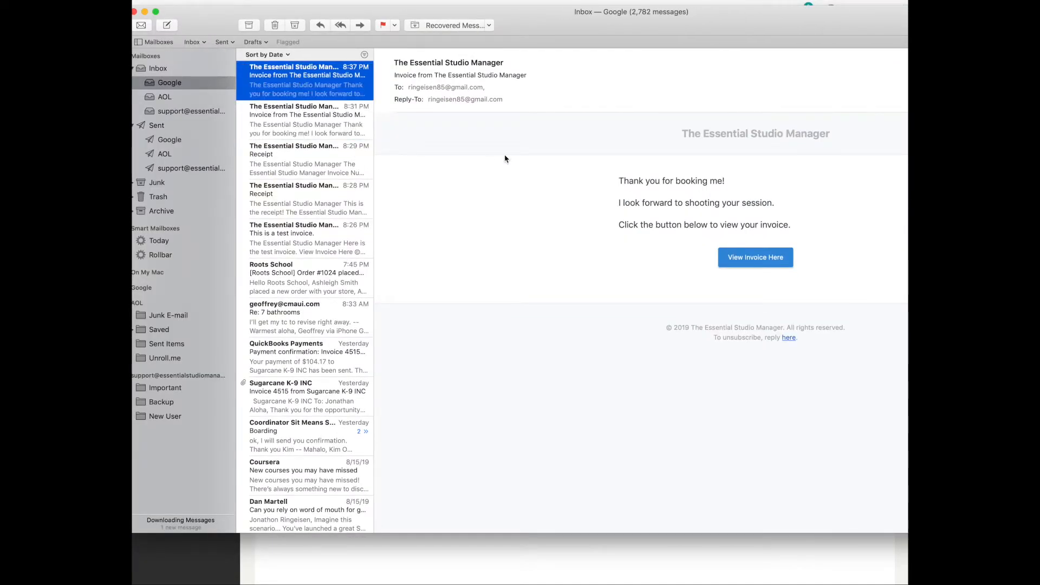
- Read through the message text of the invoice email and open the invoice from its link
{"action": "left_click_drag", "start_coordinate": [642, 25], "coordinate": [397, 35]}
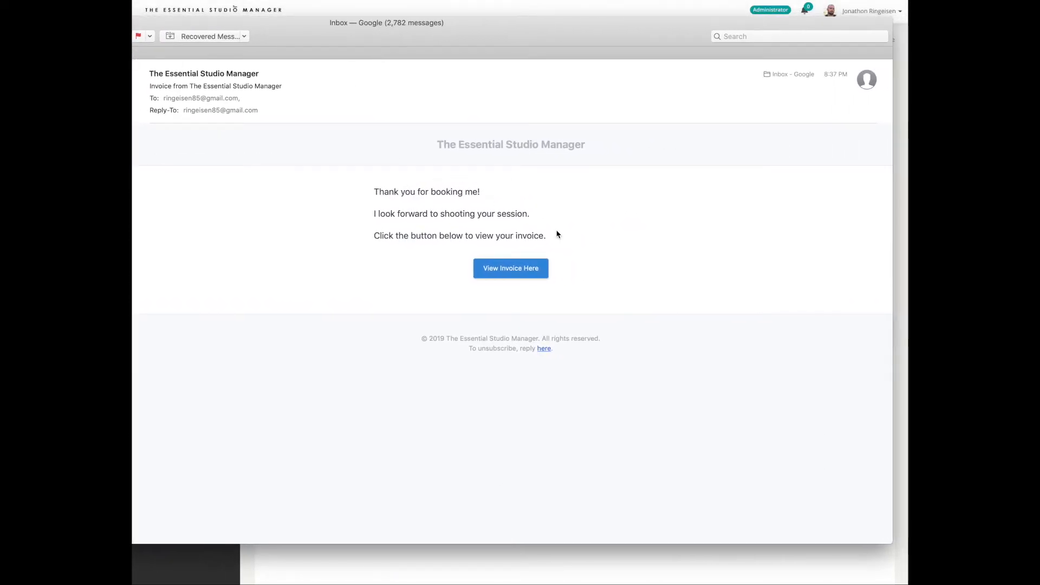
{"action": "left_click_drag", "start_coordinate": [366, 193], "coordinate": [558, 242]}
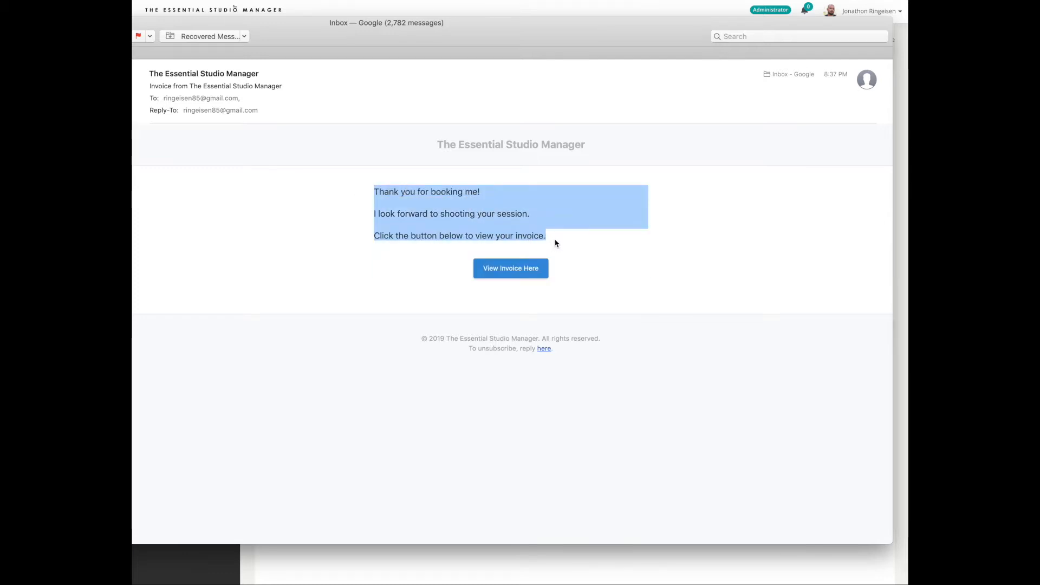
{"action": "left_click", "coordinate": [570, 248]}
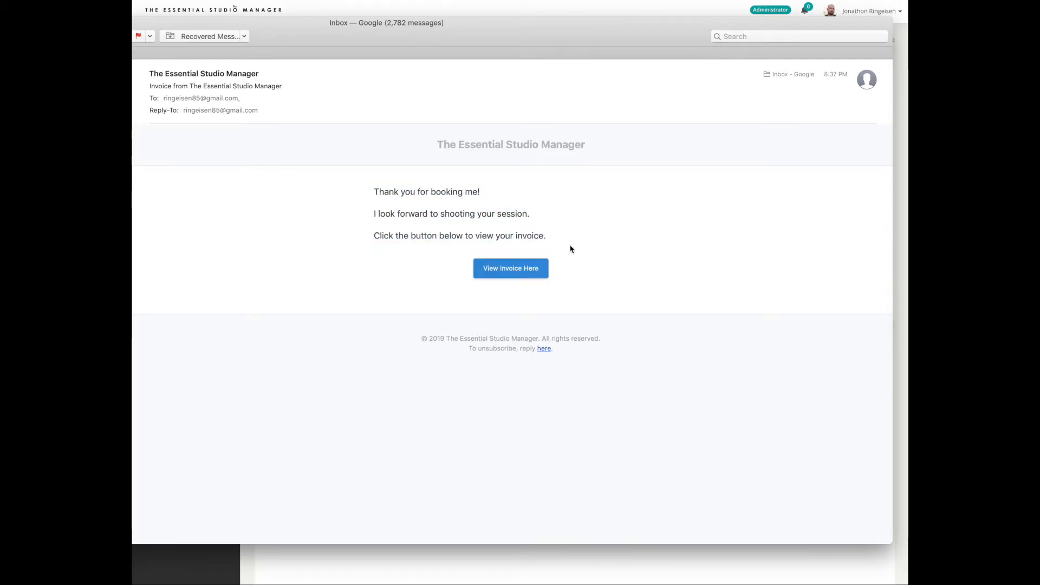
{"action": "left_click", "coordinate": [510, 273]}
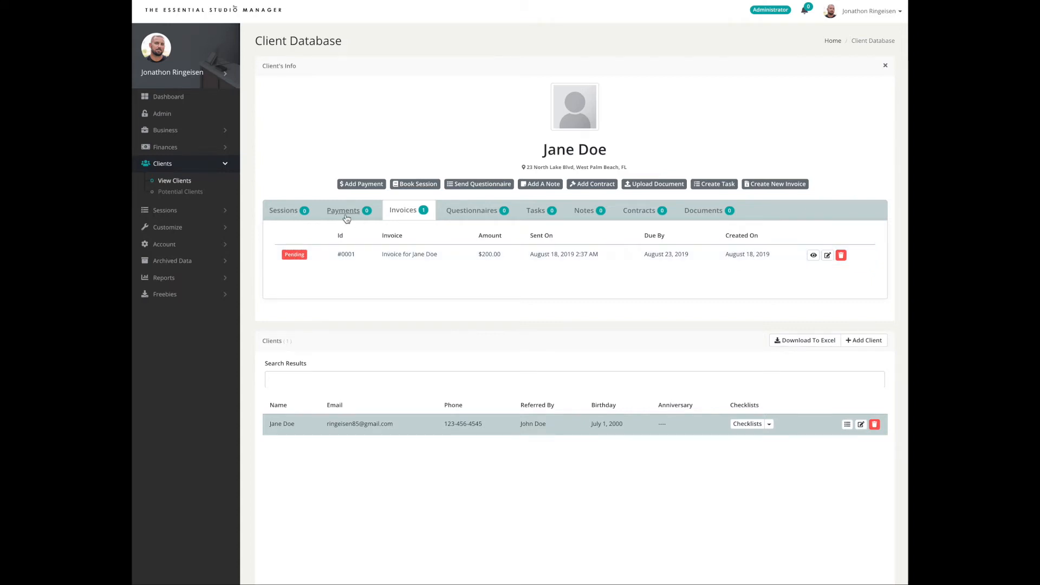
- Check the client's payments list and return to the client's invoices
{"action": "left_click", "coordinate": [343, 215]}
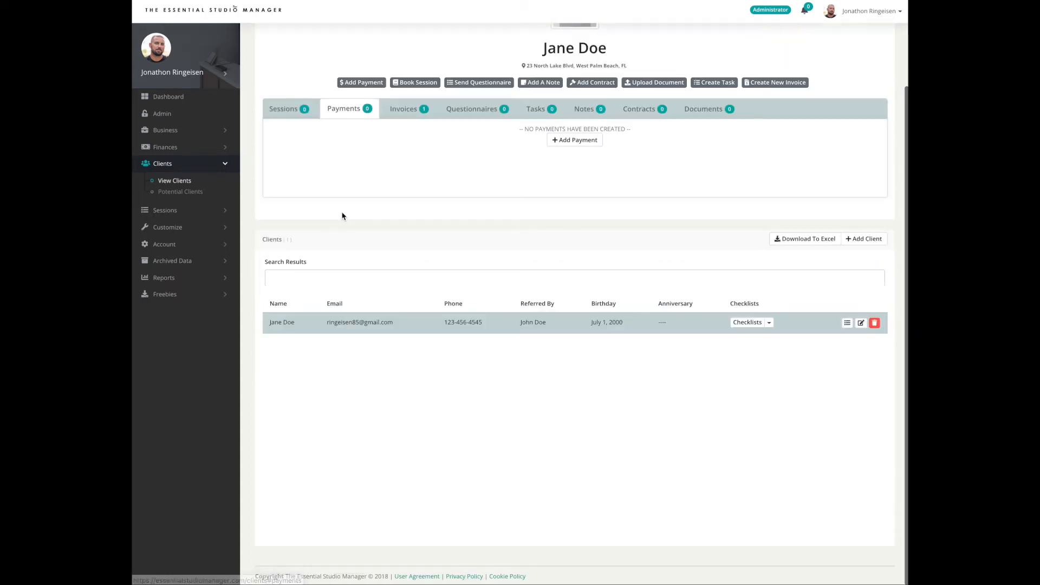
{"action": "left_click", "coordinate": [402, 109]}
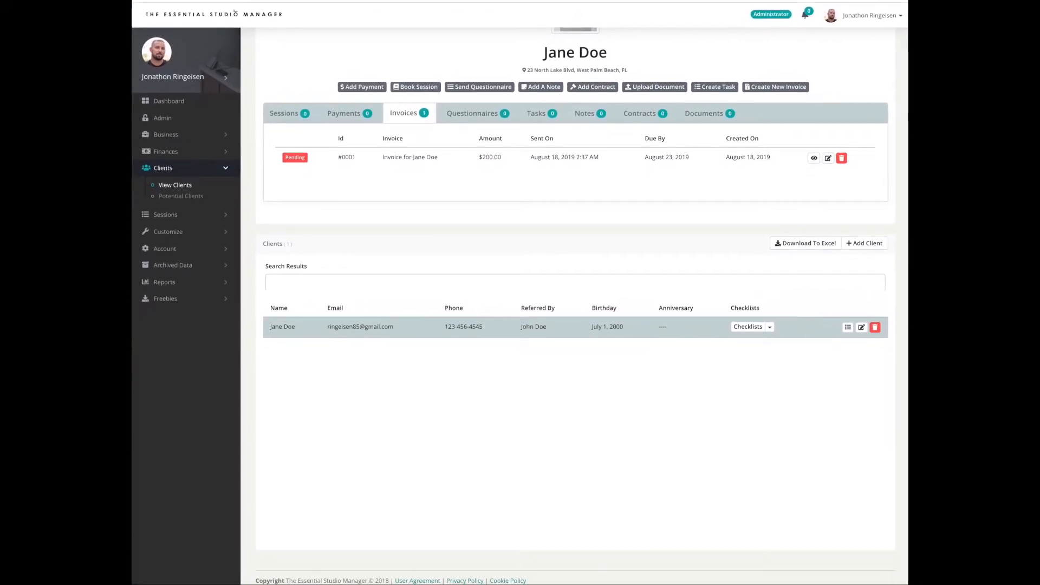
- Change the pending invoice's status to Paid, enable Send Receipt and submit the update
{"action": "left_click", "coordinate": [828, 155]}
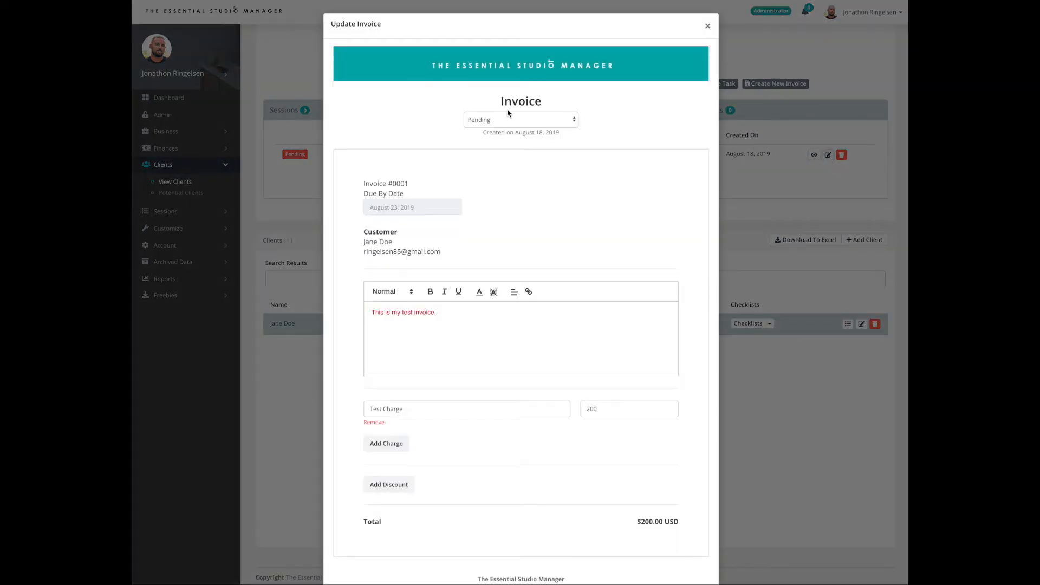
{"action": "left_click", "coordinate": [546, 121]}
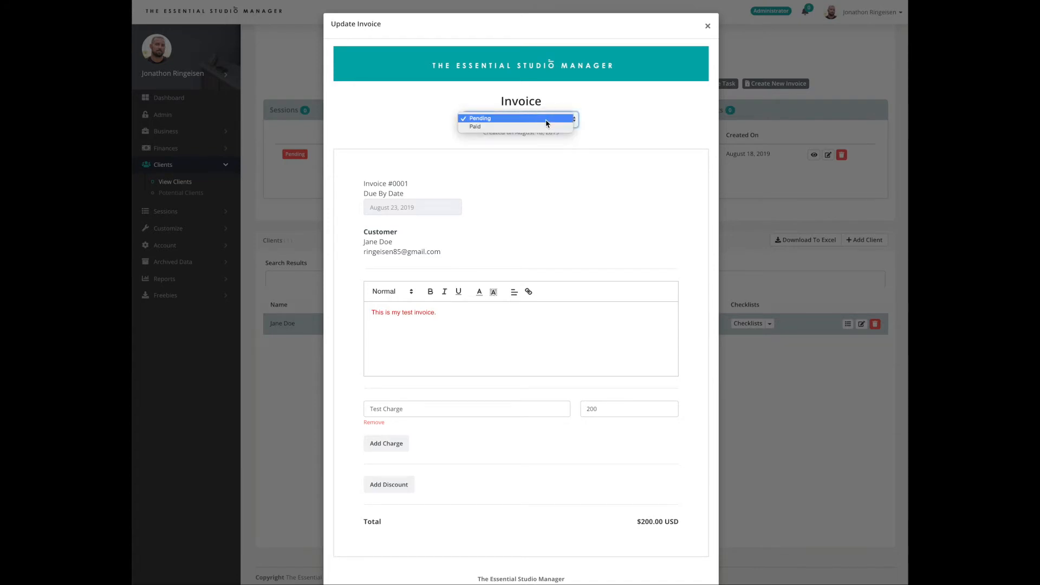
{"action": "left_click", "coordinate": [546, 129]}
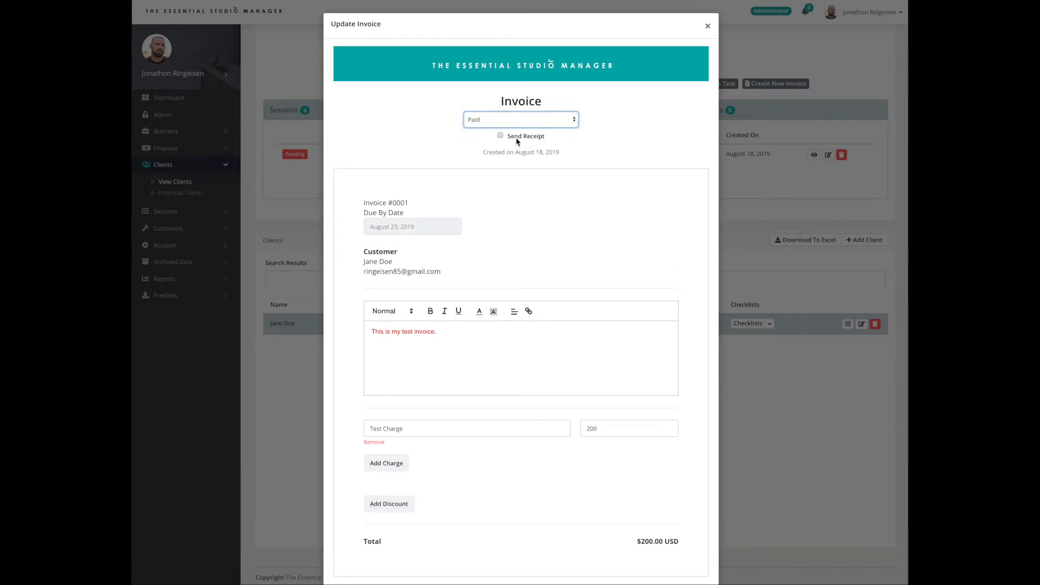
{"action": "left_click", "coordinate": [500, 136]}
{"action": "scroll", "coordinate": [618, 406], "scroll_direction": "down", "scroll_amount": 3}
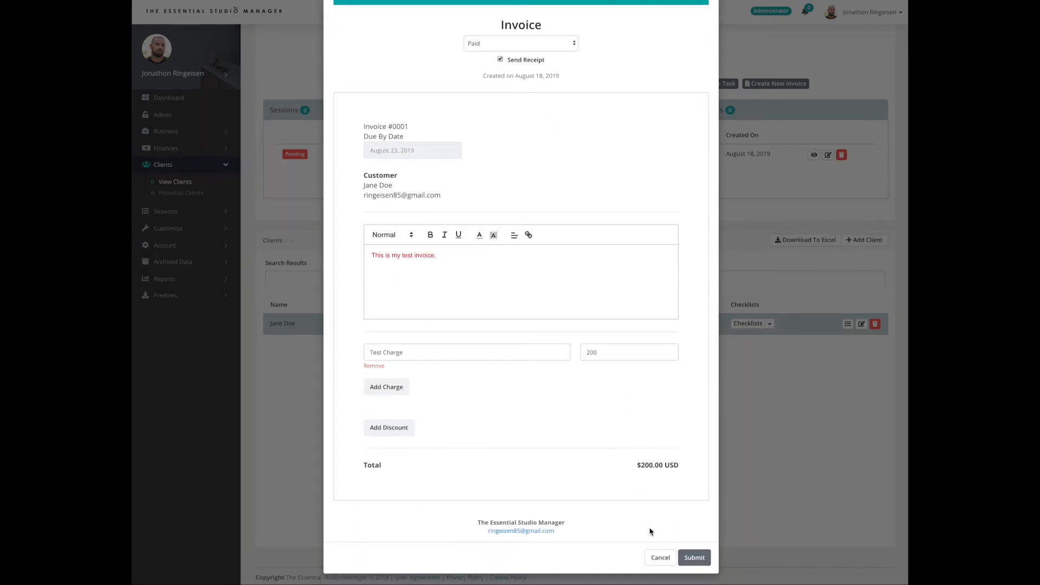
{"action": "left_click", "coordinate": [700, 560]}
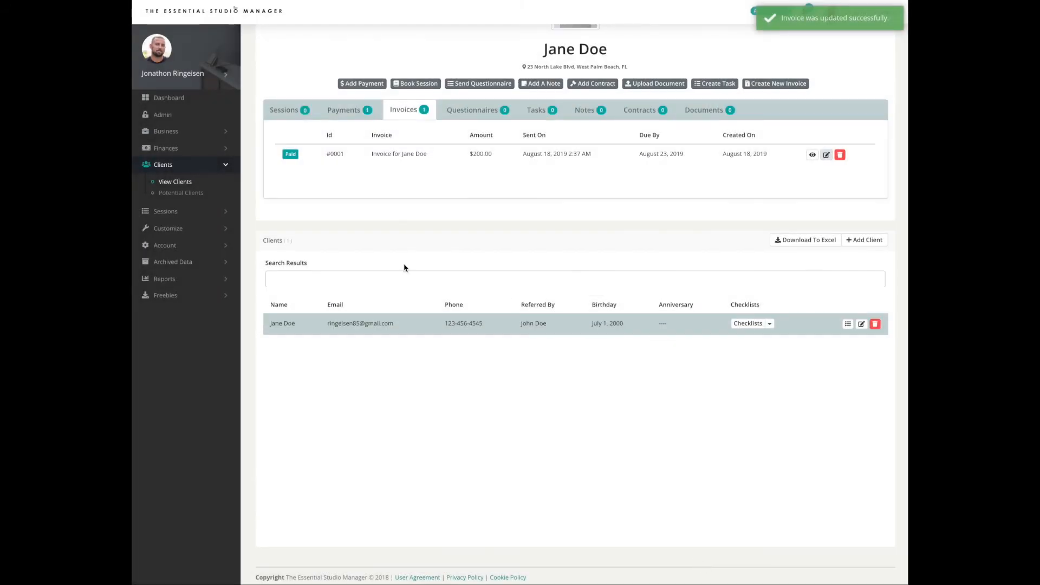
- View the client's payments and highlight the note on the payment generated from the invoice
{"action": "left_click", "coordinate": [351, 110]}
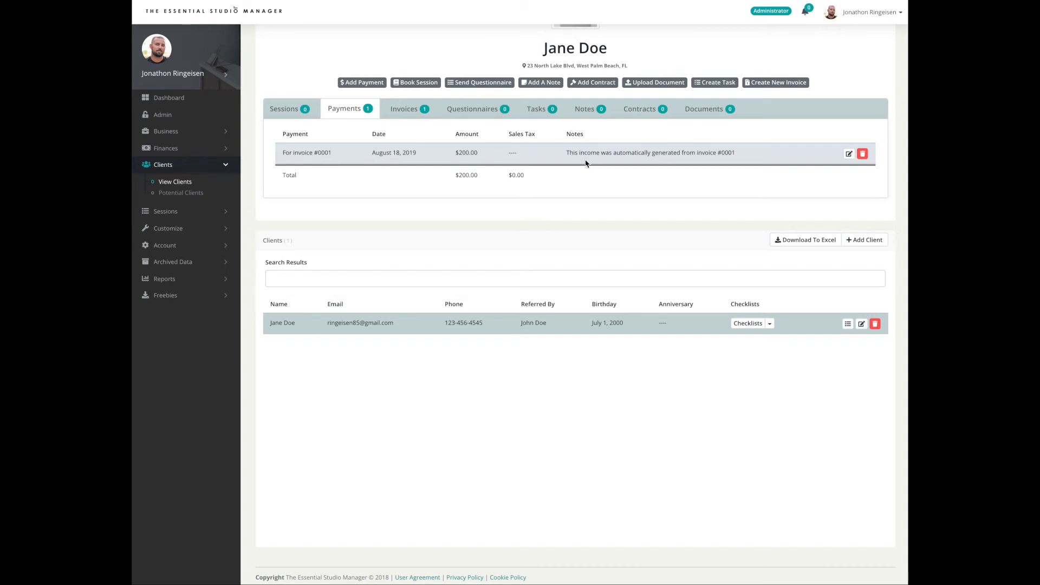
{"action": "left_click_drag", "start_coordinate": [565, 152], "coordinate": [767, 155]}
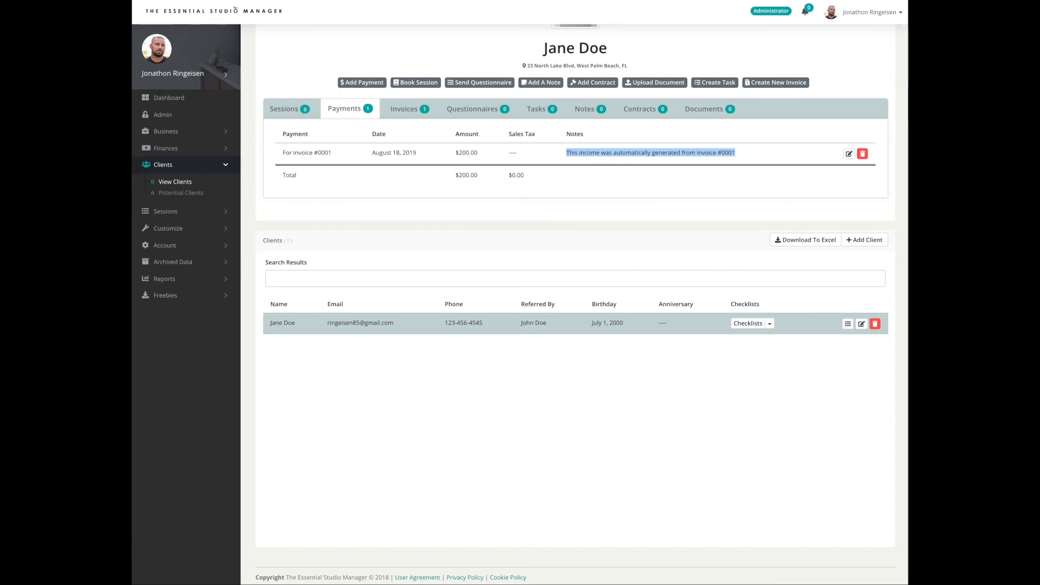
- Switch to the Mail app, view the newest receipt email from The Essential Studio Manager, and return to the client's page
{"action": "left_click", "coordinate": [847, 584]}
{"action": "left_click_drag", "start_coordinate": [482, 31], "coordinate": [666, 19]}
{"action": "left_click", "coordinate": [236, 81]}
{"action": "left_click_drag", "start_coordinate": [508, 30], "coordinate": [344, 25]}
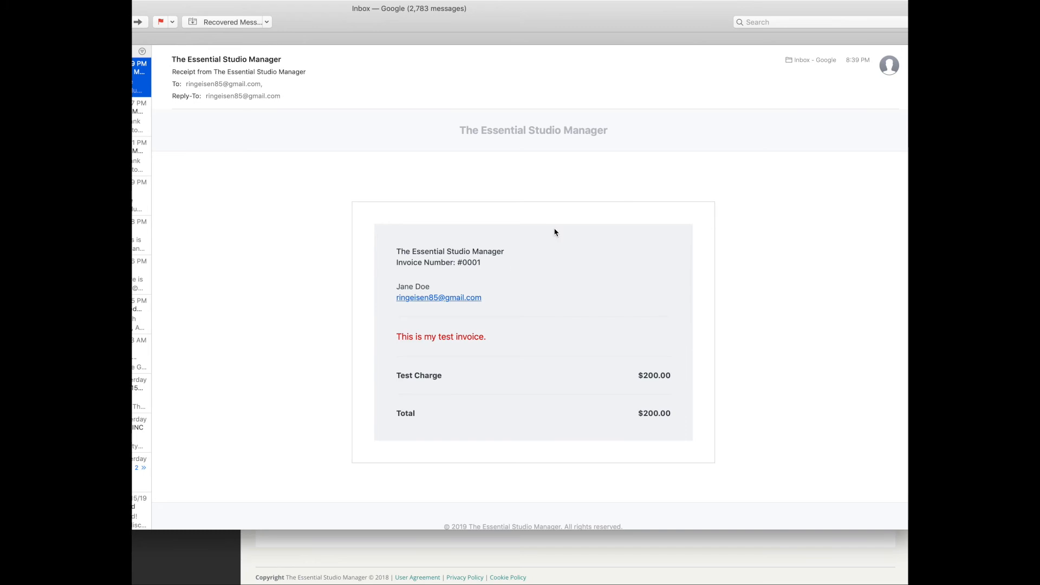
{"action": "left_click_drag", "start_coordinate": [513, 15], "coordinate": [654, 12]}
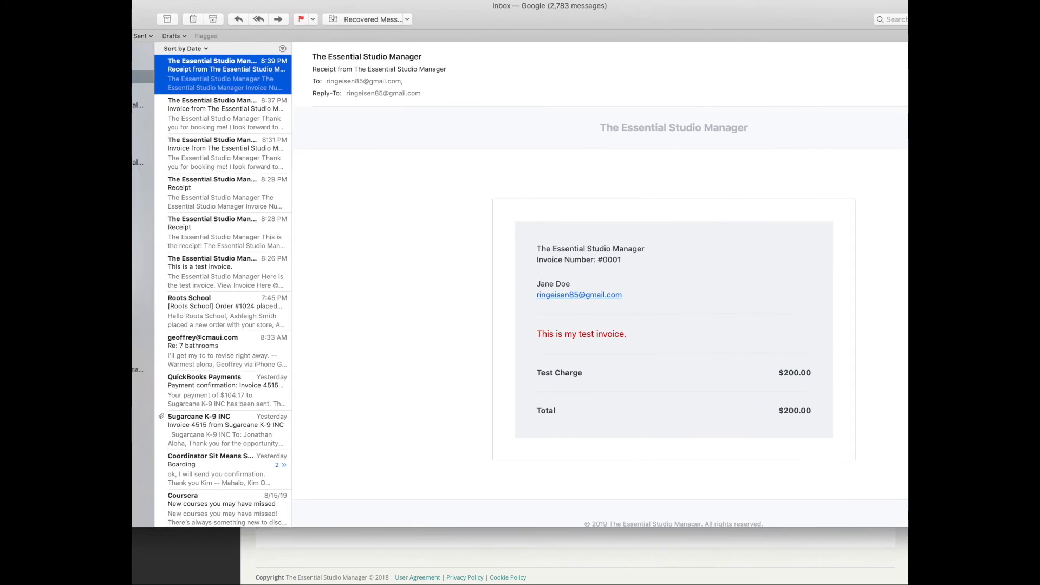
{"action": "key", "text": "super+w"}
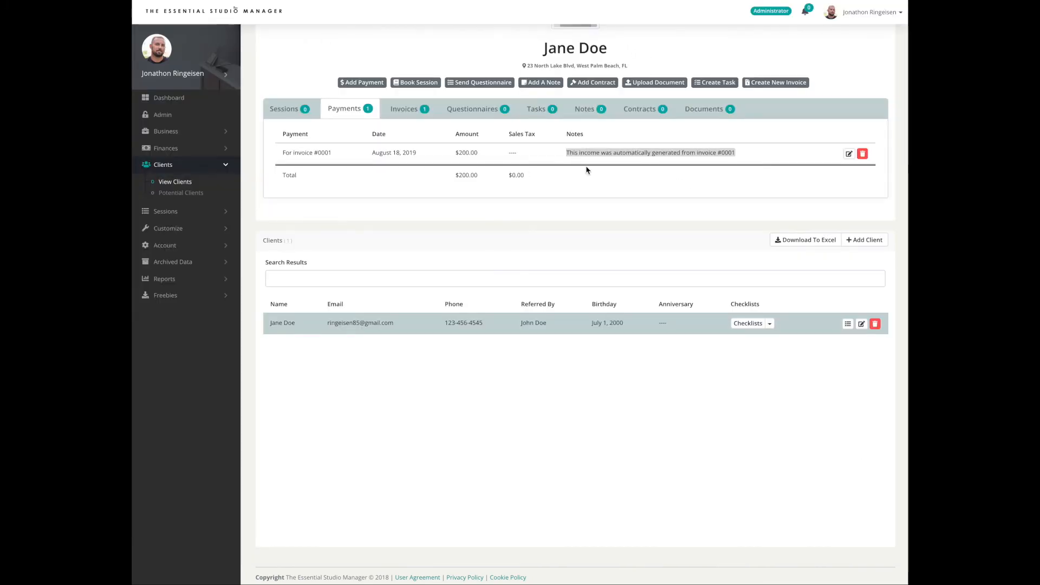
{"action": "scroll", "coordinate": [588, 170], "scroll_direction": "up", "scroll_amount": 3}
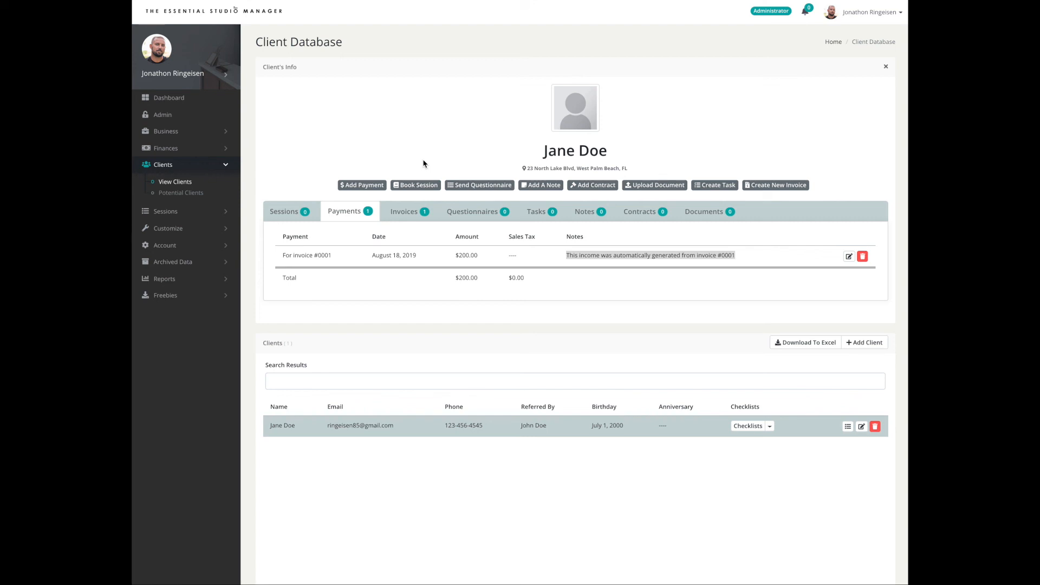
{"action": "left_click", "coordinate": [757, 99]}
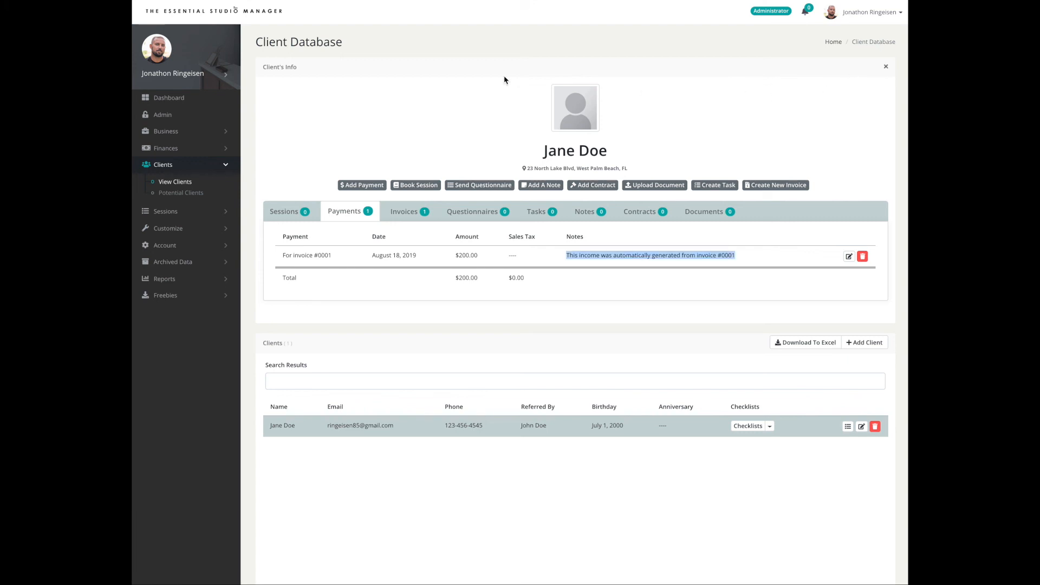